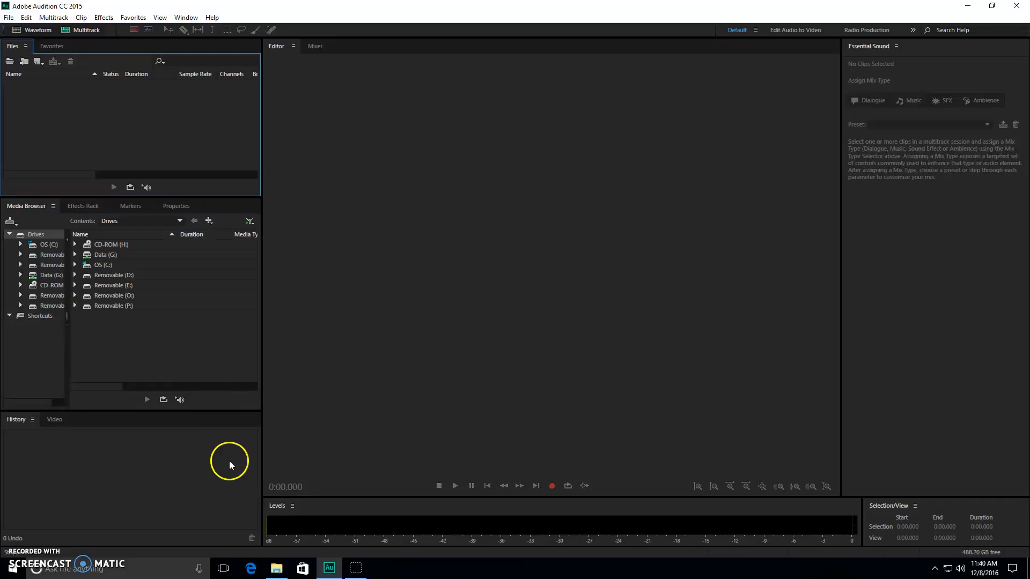
# Import the MP3 files "Confident- Demi Lovato Lyric" and "nick jonas close" from the G: drive
pyautogui.click(276, 568)
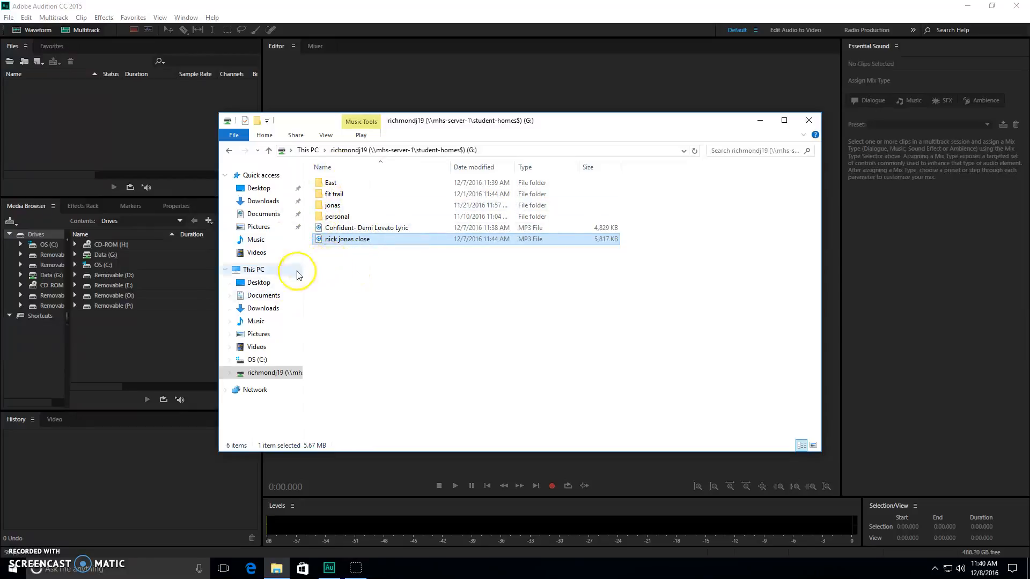
pyautogui.moveTo(344, 239); pyautogui.dragTo(111, 140)
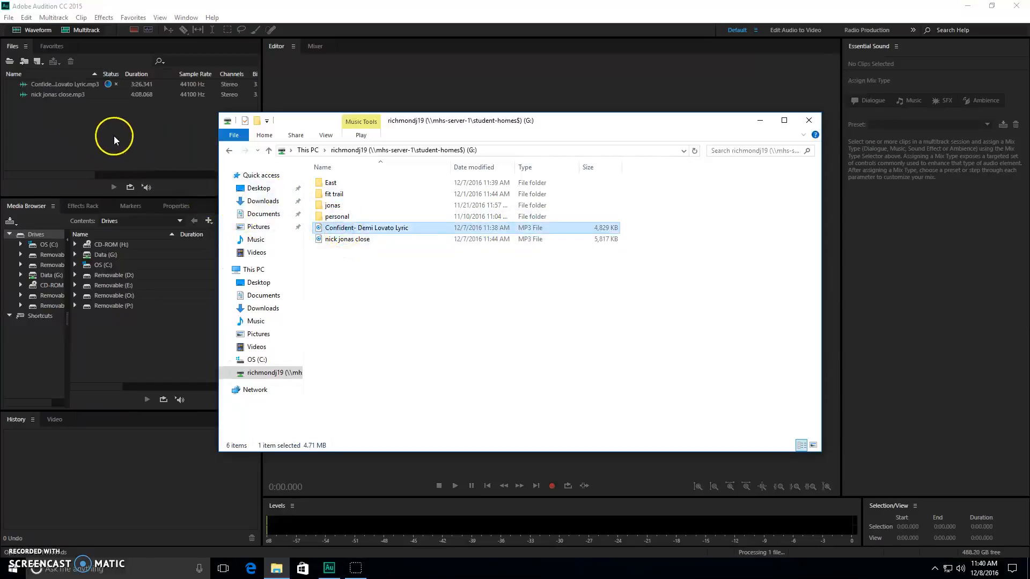
pyautogui.click(809, 121)
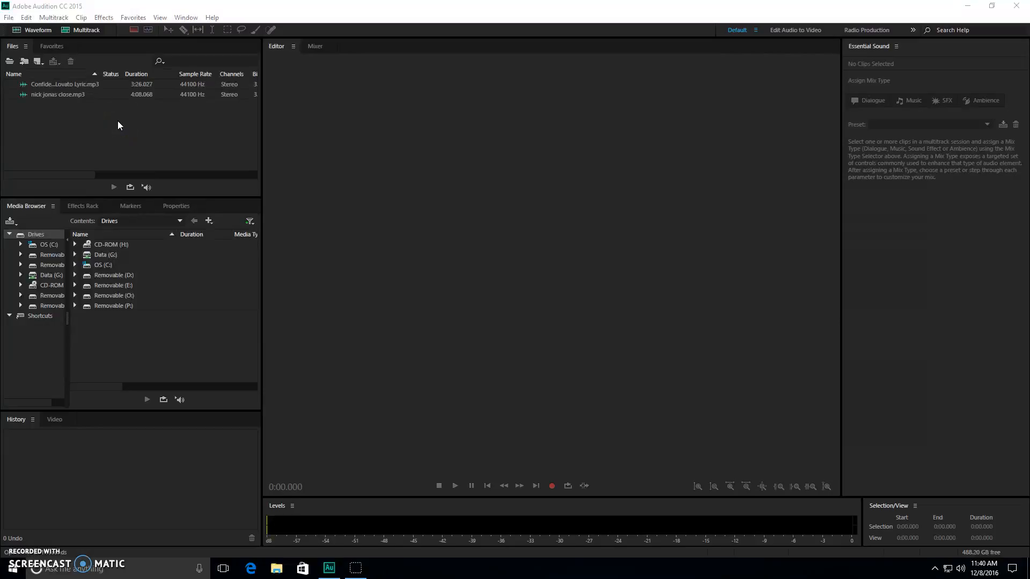
# Open nick jonas close.mp3 in the waveform editor and toggle its spectral frequency display off and on again
pyautogui.doubleClick(92, 94)
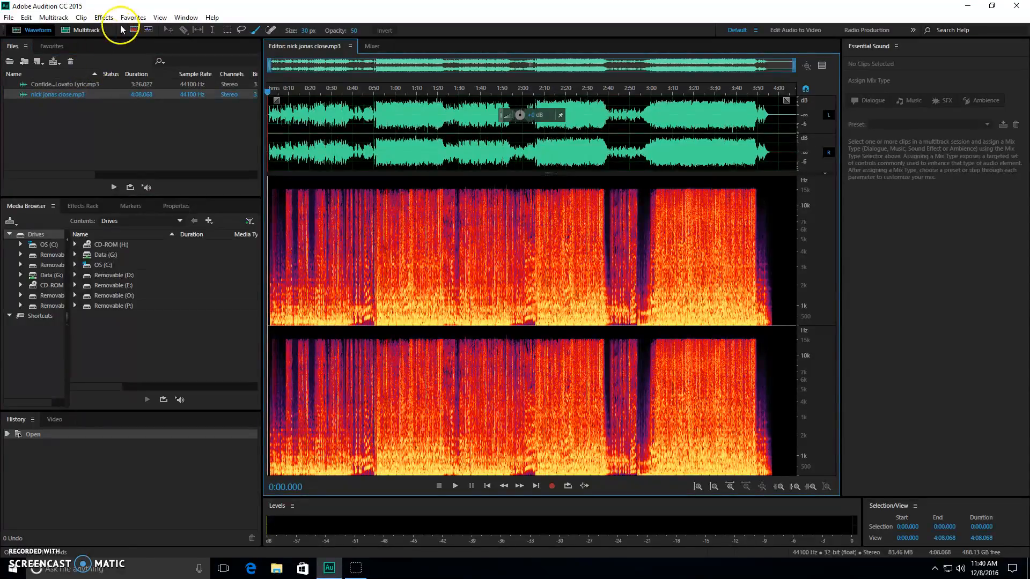
pyautogui.click(136, 30)
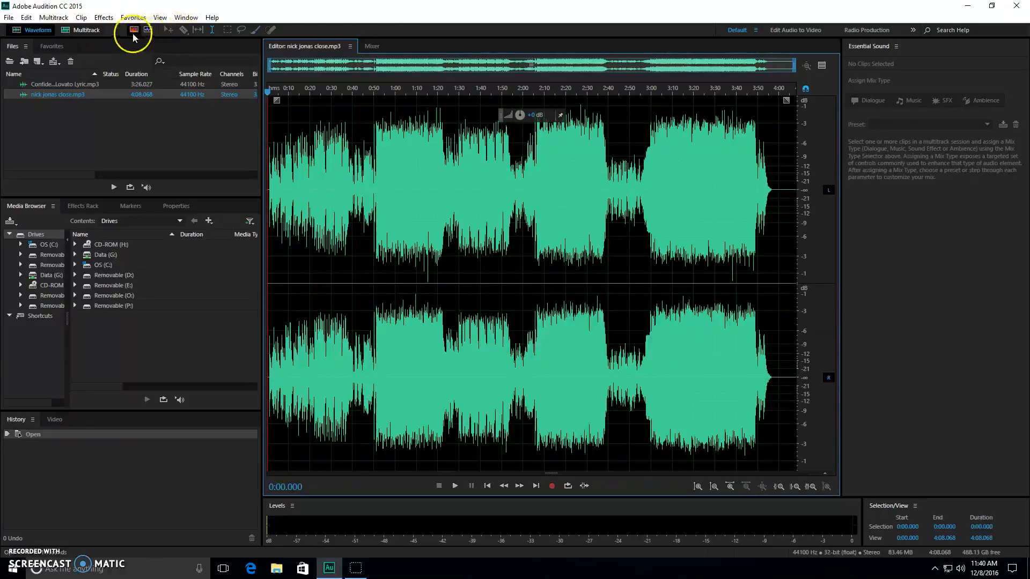
pyautogui.click(132, 32)
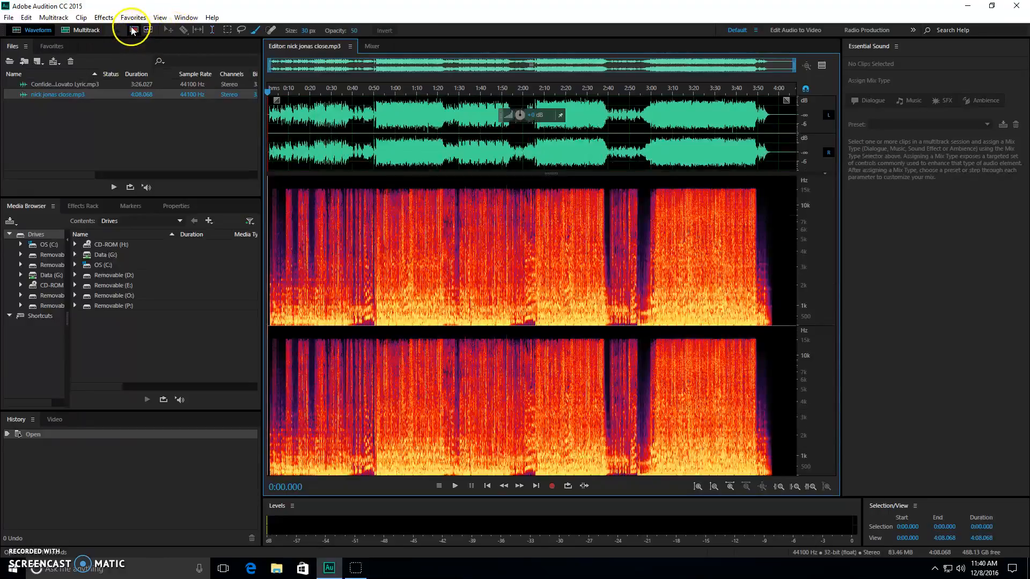
# Lasso a freehand area of the spectrogram from about 1:19 to 2:44 and delete its frequencies
pyautogui.click(241, 30)
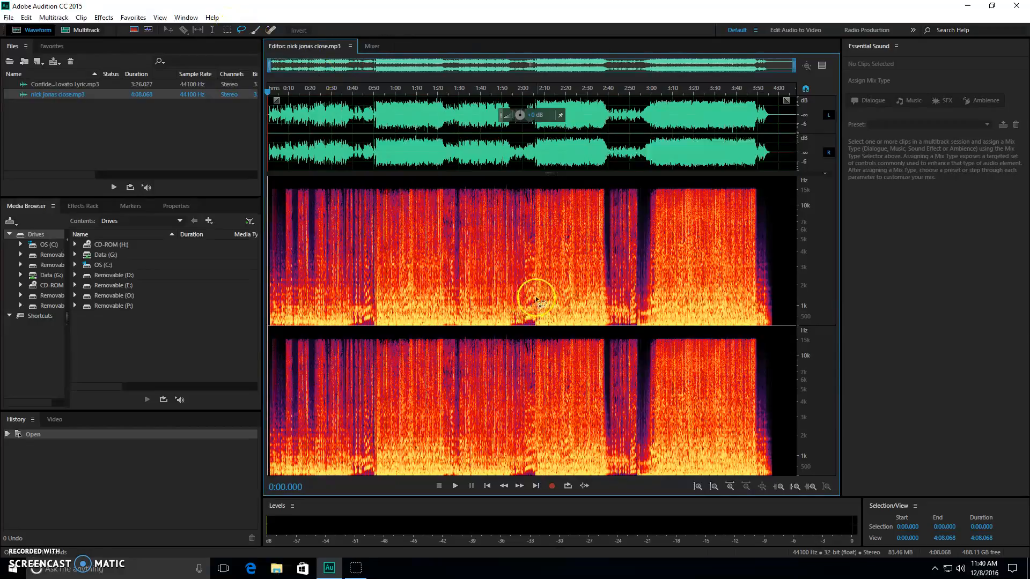
pyautogui.moveTo(577, 218)
pyautogui.mouseDown()
pyautogui.moveTo(584, 202)
pyautogui.moveTo(531, 268)
pyautogui.moveTo(607, 233)
pyautogui.moveTo(556, 209)
pyautogui.moveTo(436, 219)
pyautogui.moveTo(536, 212)
pyautogui.mouseUp()
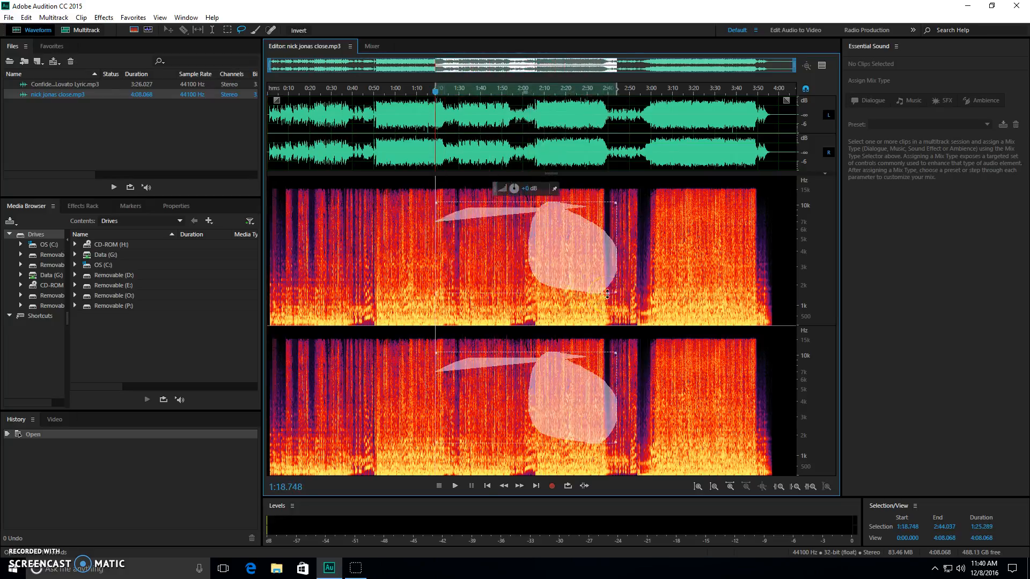
pyautogui.press('Delete')
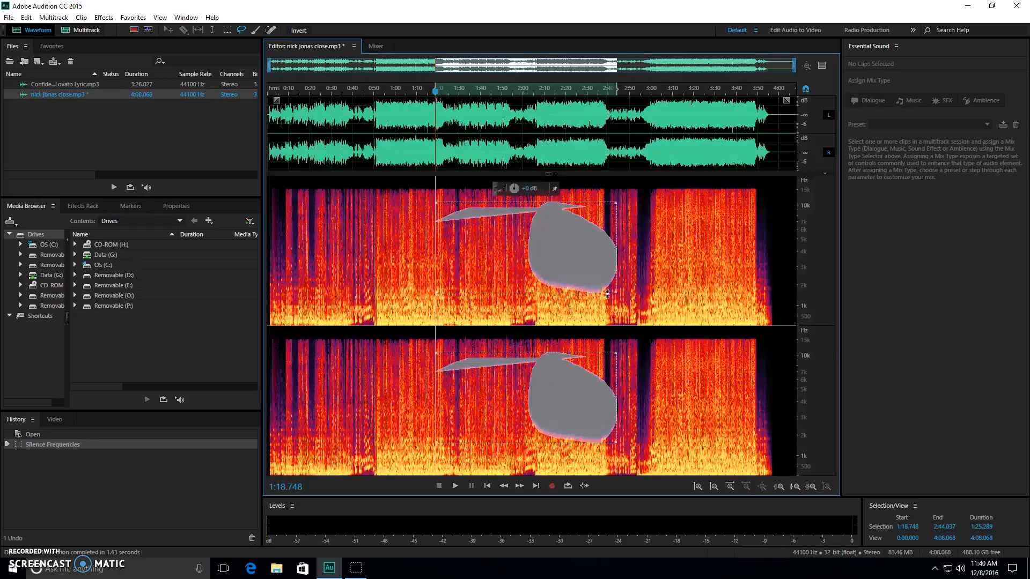
pyautogui.click(716, 246)
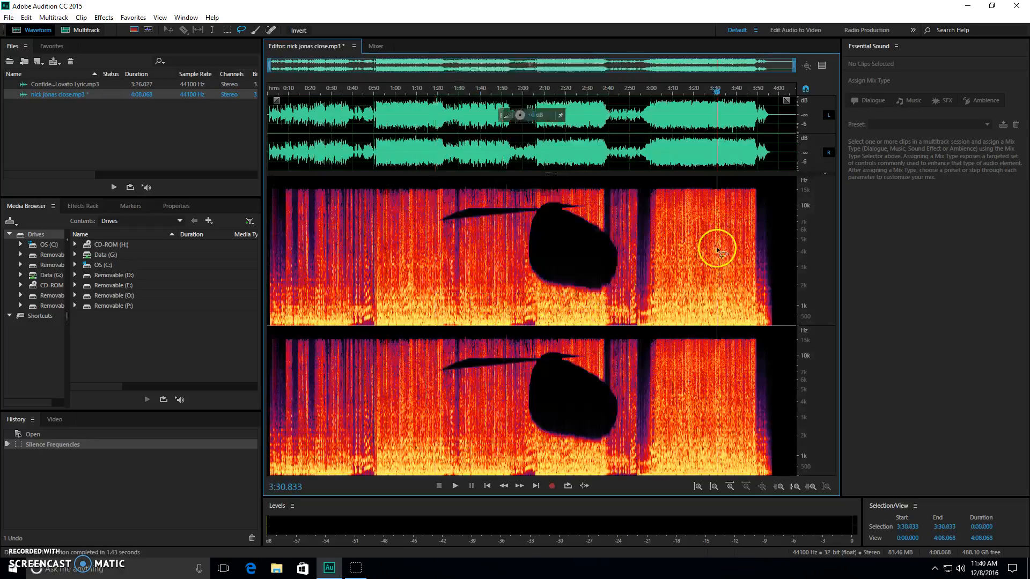
# Play the track for a few seconds from about 1:25 to hear the silenced area, and pause
pyautogui.moveTo(719, 97); pyautogui.dragTo(451, 152)
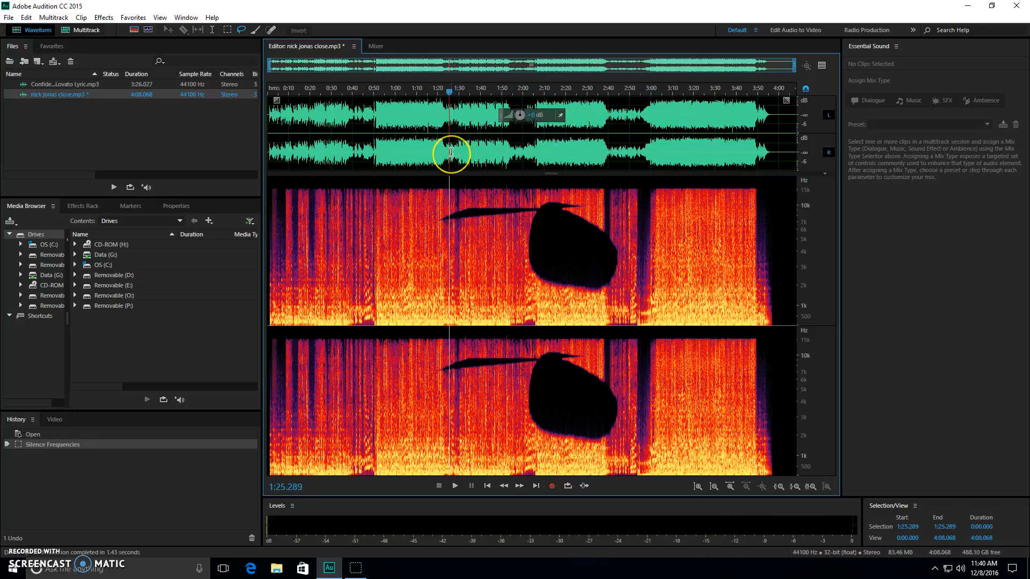
pyautogui.click(455, 485)
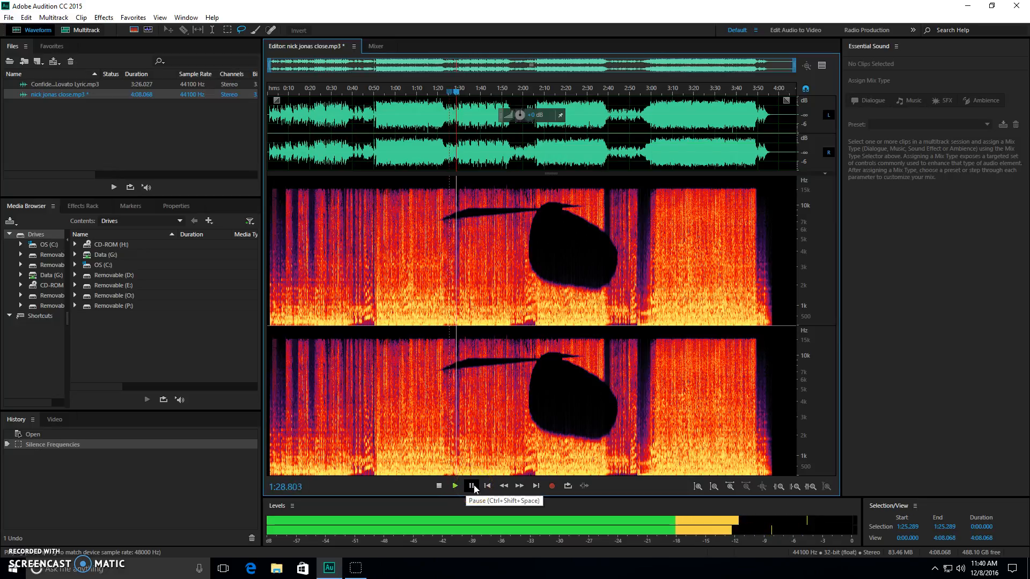
pyautogui.click(472, 486)
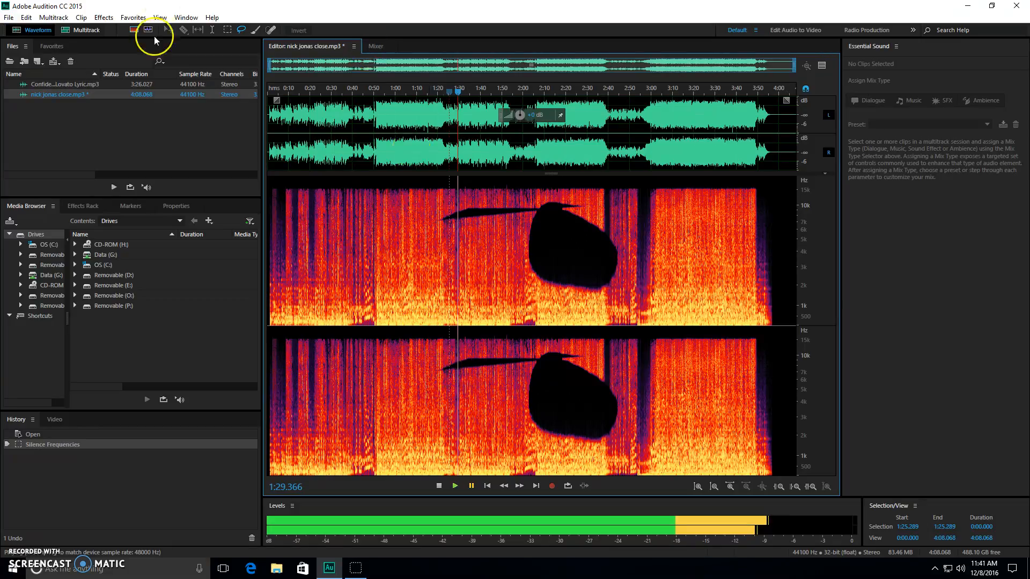
# Try the Spot Healing Brush at 30 px around the silenced area of the spectrogram
pyautogui.click(271, 30)
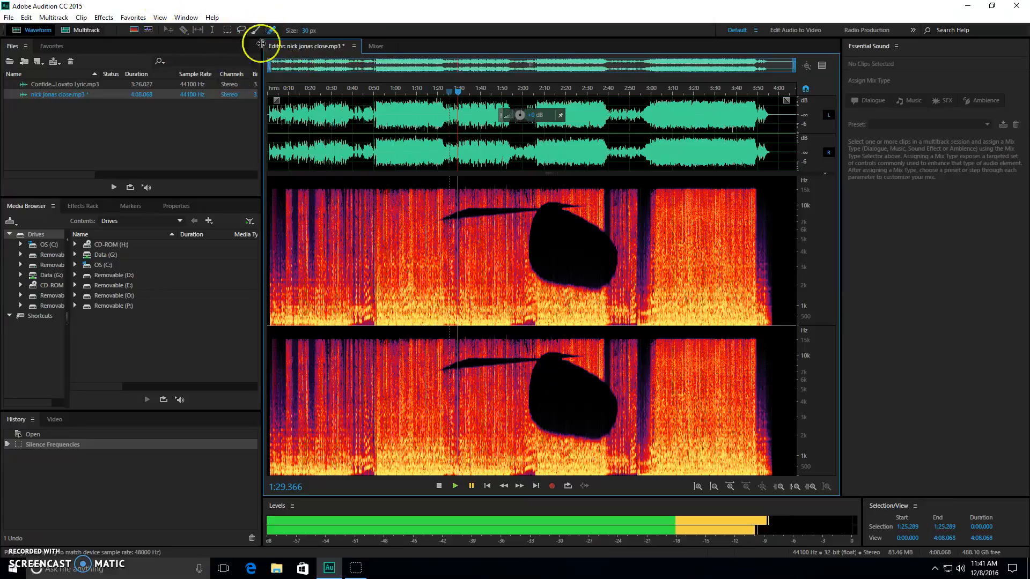
pyautogui.moveTo(451, 366); pyautogui.dragTo(529, 361)
pyautogui.click(637, 246)
pyautogui.click(637, 248)
pyautogui.click(538, 365)
pyautogui.click(639, 247)
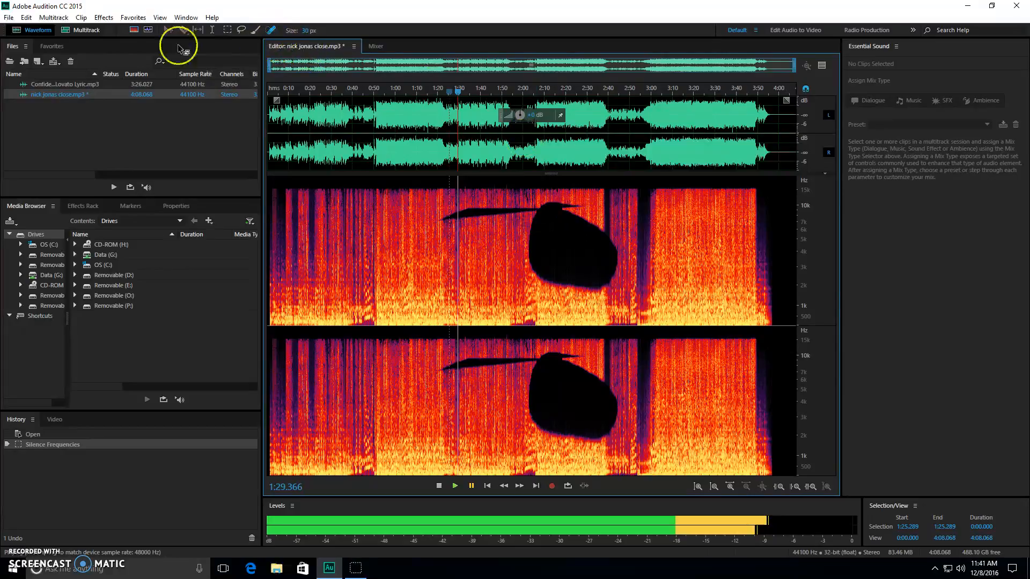
# Undo the silencing of the lassoed frequencies
pyautogui.click(26, 17)
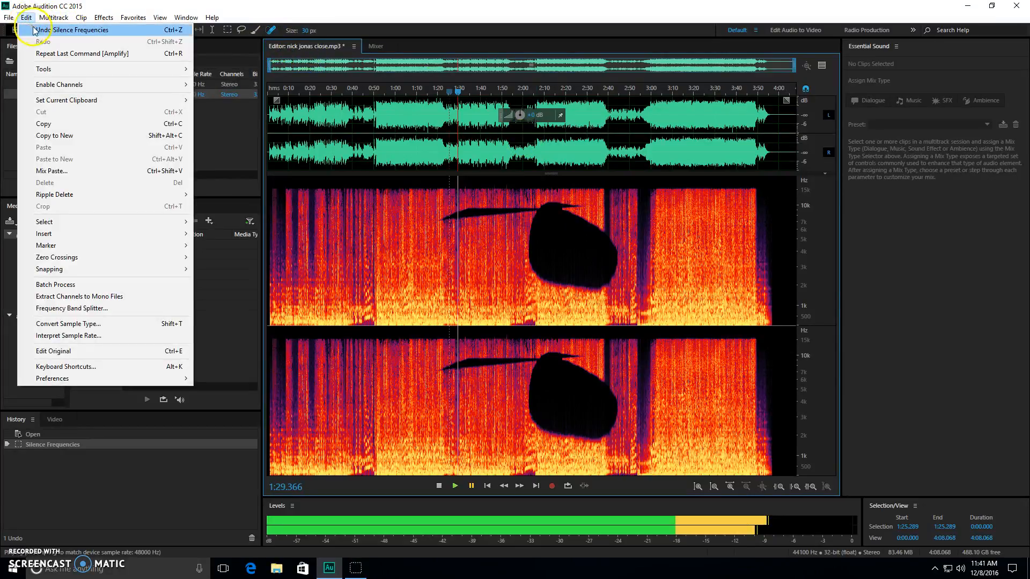
pyautogui.click(41, 30)
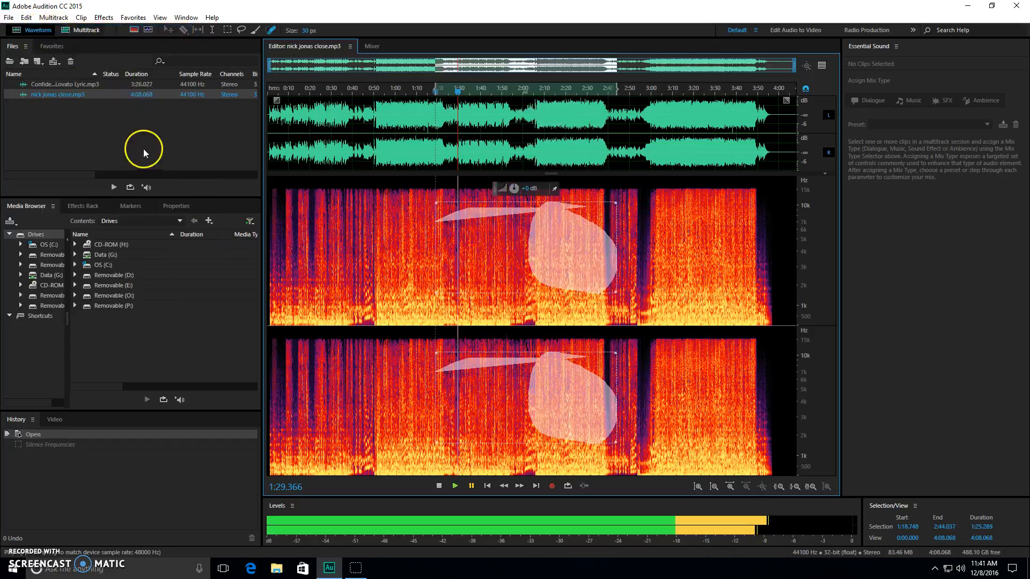
pyautogui.click(633, 248)
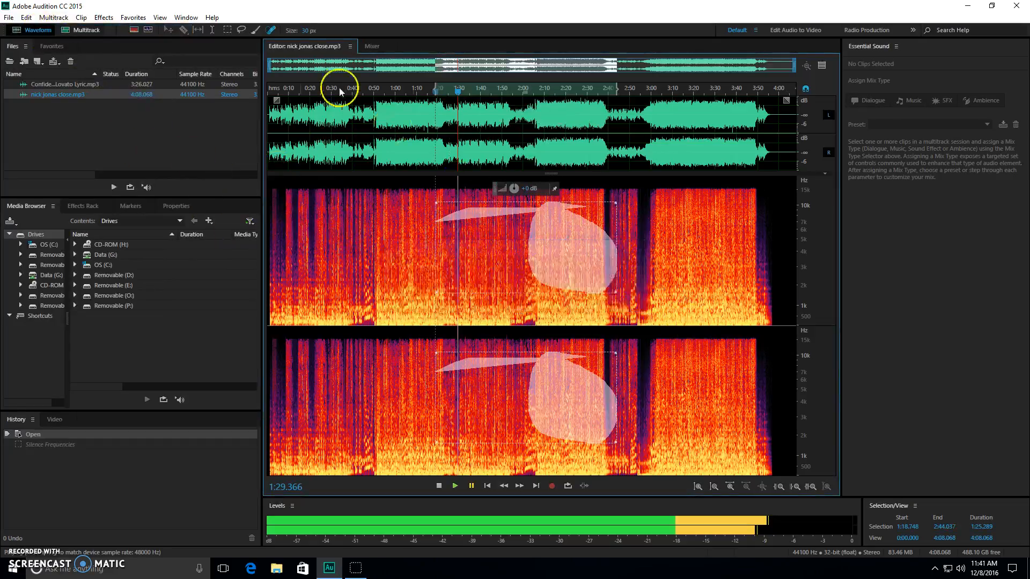
# Paint a zigzag Paintbrush selection at 30 px and 50 opacity over the song's final part and adjust its gain
pyautogui.click(258, 33)
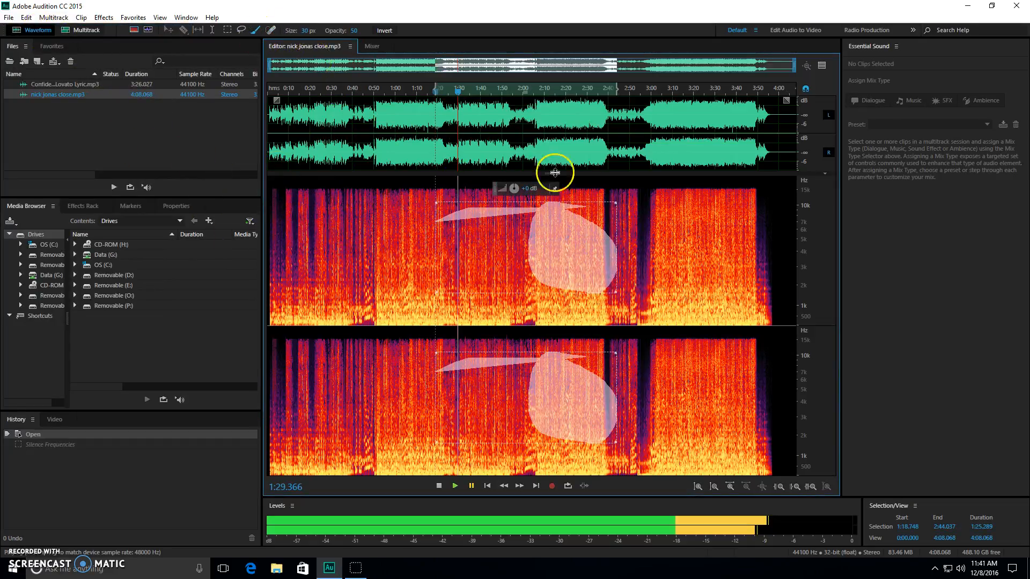
pyautogui.moveTo(659, 211)
pyautogui.mouseDown()
pyautogui.moveTo(713, 223)
pyautogui.moveTo(605, 231)
pyautogui.moveTo(679, 276)
pyautogui.moveTo(695, 315)
pyautogui.mouseUp()
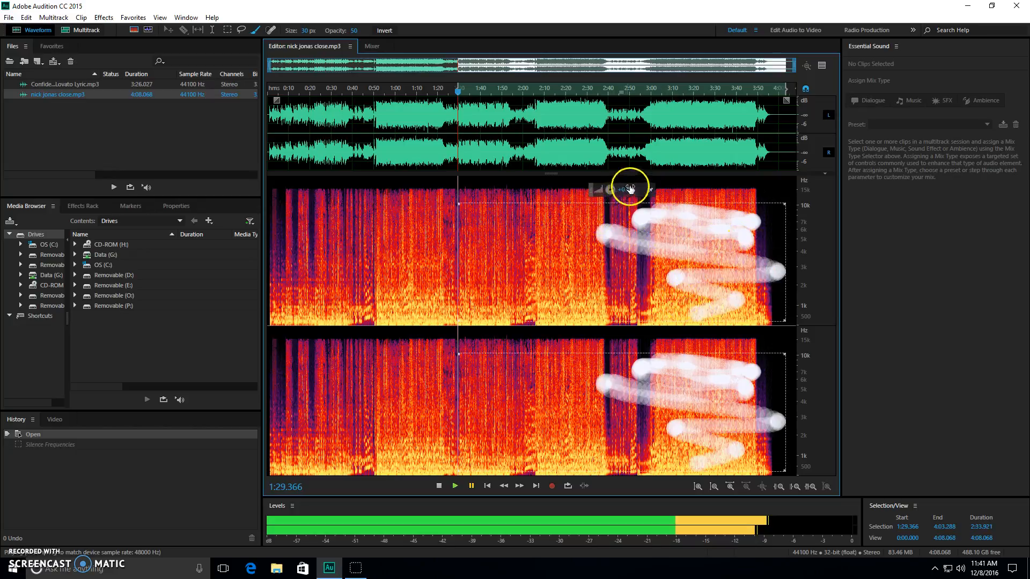
pyautogui.moveTo(630, 189)
pyautogui.mouseDown()
pyautogui.moveTo(650, 179)
pyautogui.moveTo(607, 188)
pyautogui.moveTo(618, 194)
pyautogui.moveTo(610, 184)
pyautogui.moveTo(600, 193)
pyautogui.moveTo(600, 179)
pyautogui.moveTo(637, 182)
pyautogui.mouseUp()
pyautogui.moveTo(637, 182); pyautogui.dragTo(608, 168)
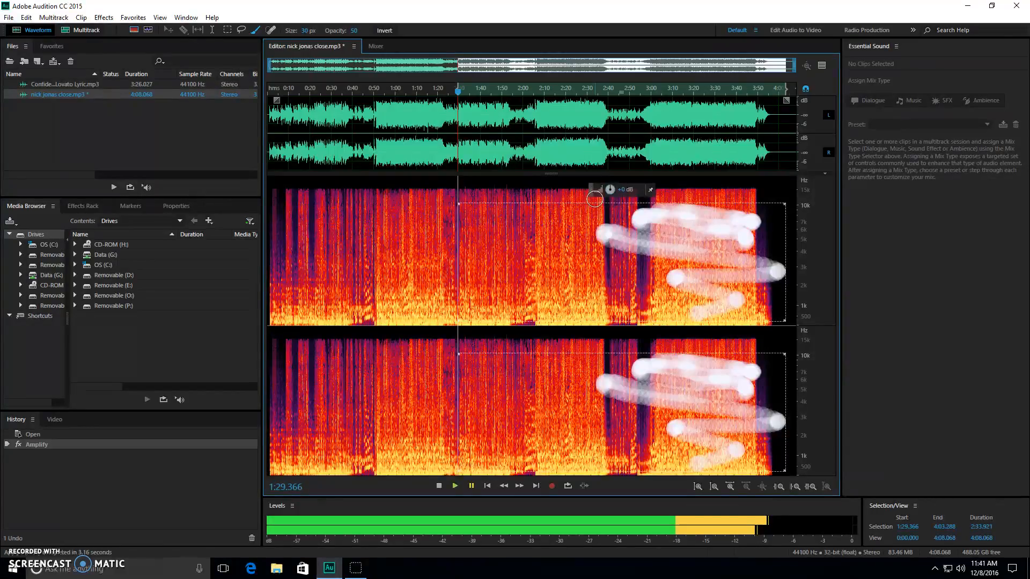
# Clear the spectrogram selection and undo the amplification of the painted area
pyautogui.click(695, 198)
pyautogui.doubleClick(376, 244)
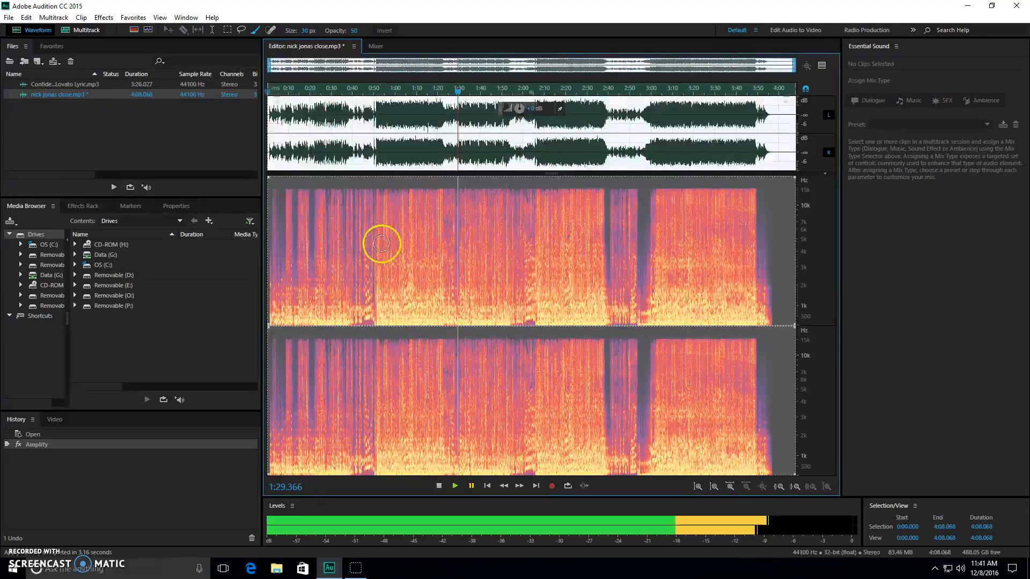
pyautogui.click(313, 242)
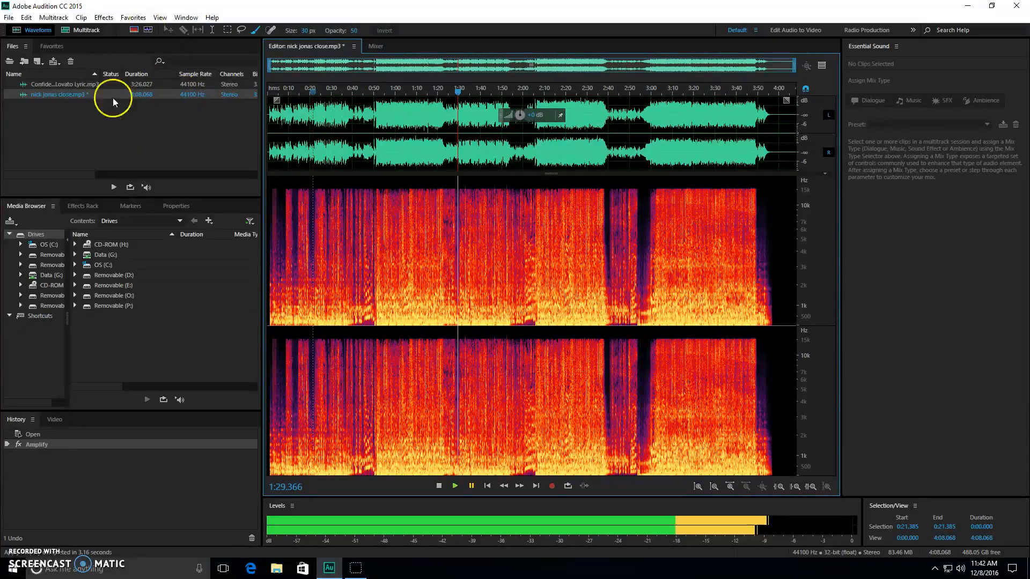
pyautogui.click(26, 17)
pyautogui.click(37, 28)
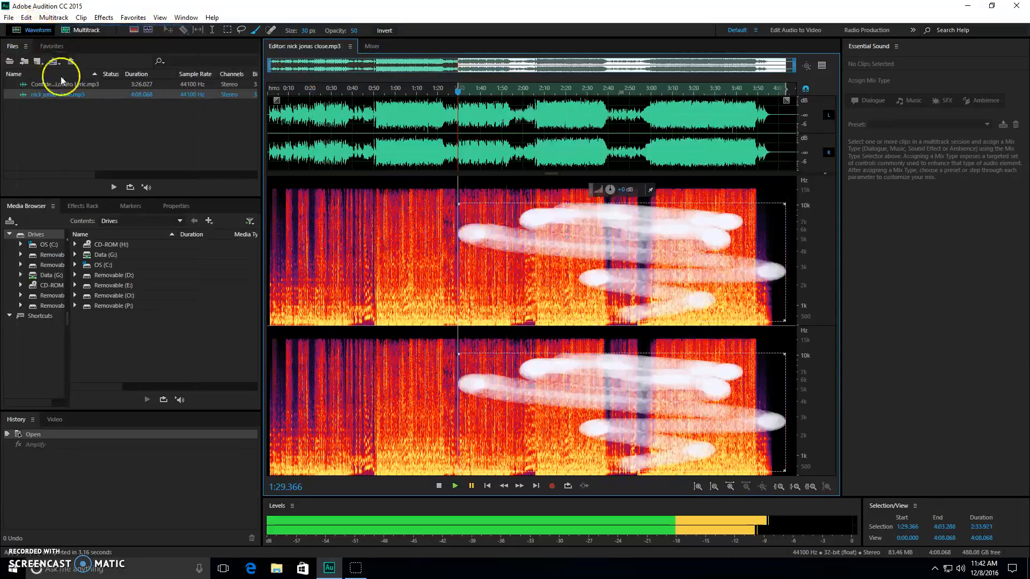
# Insert nick jonas close.mp3 into a new multitrack session named "nick and demi1", declining to overwrite the existing session
pyautogui.rightClick(107, 95)
pyautogui.moveTo(172, 118)
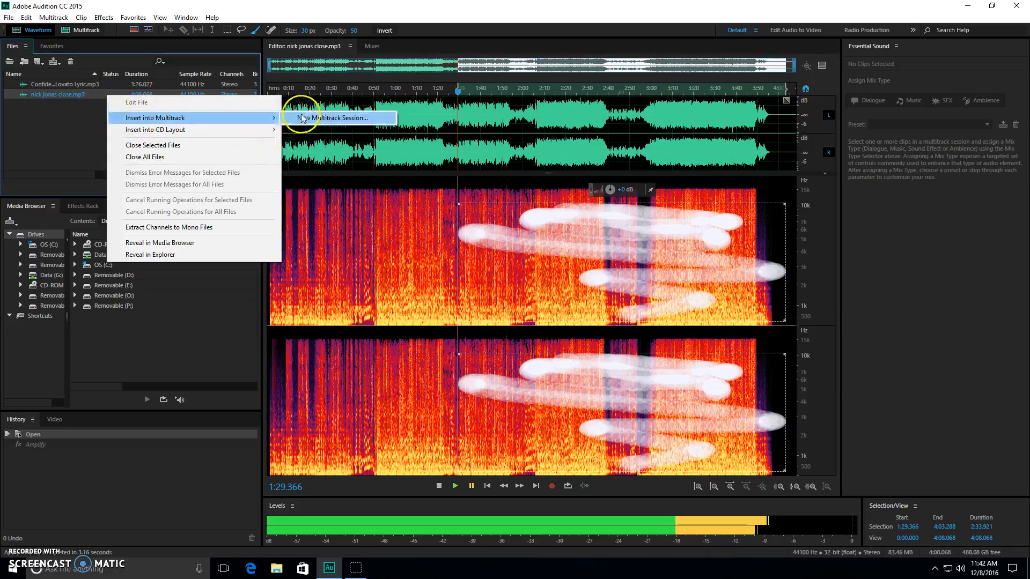
pyautogui.click(332, 116)
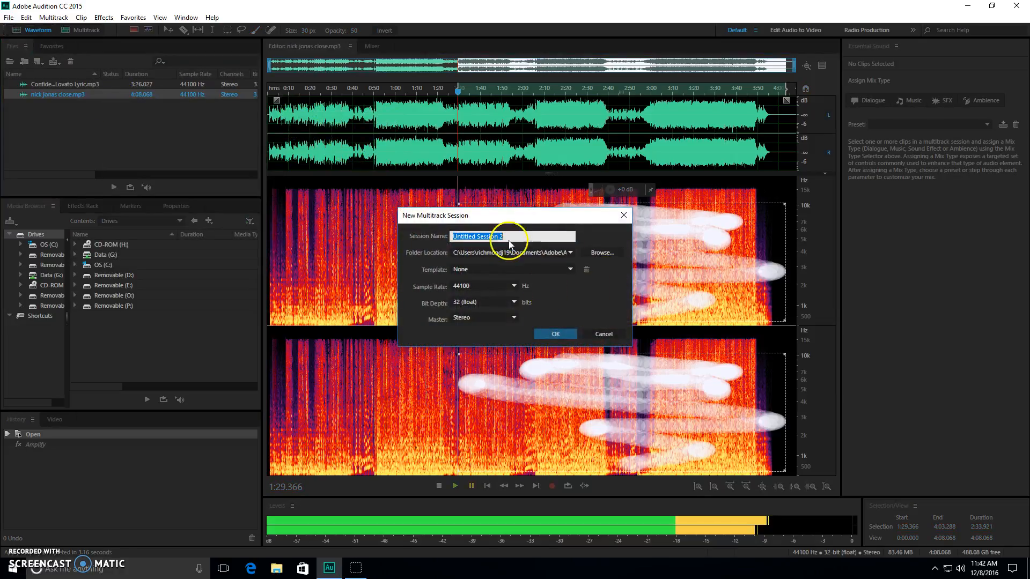
pyautogui.press('BackSpace')
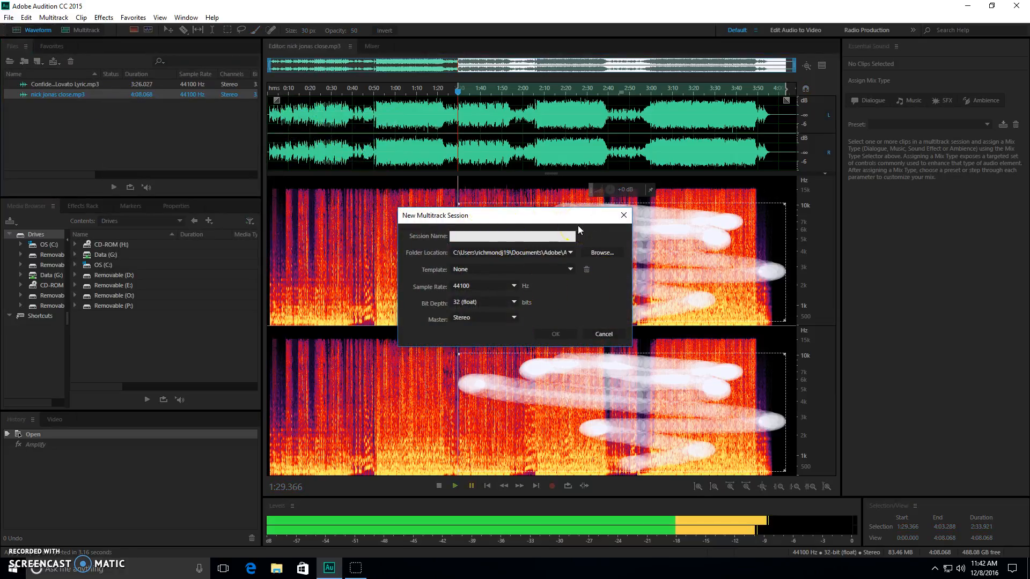
pyautogui.write('nick and demi')
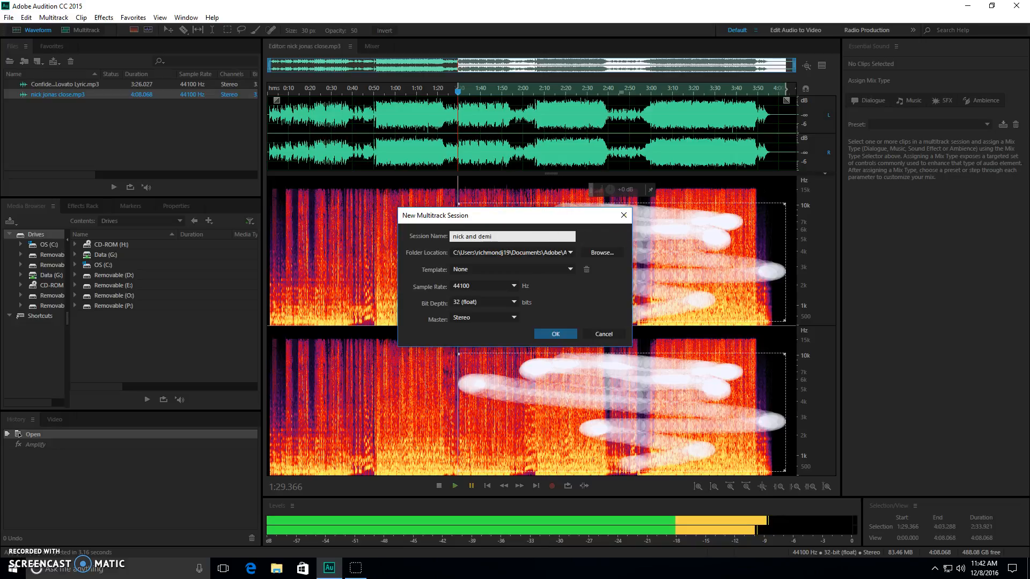
pyautogui.click(567, 333)
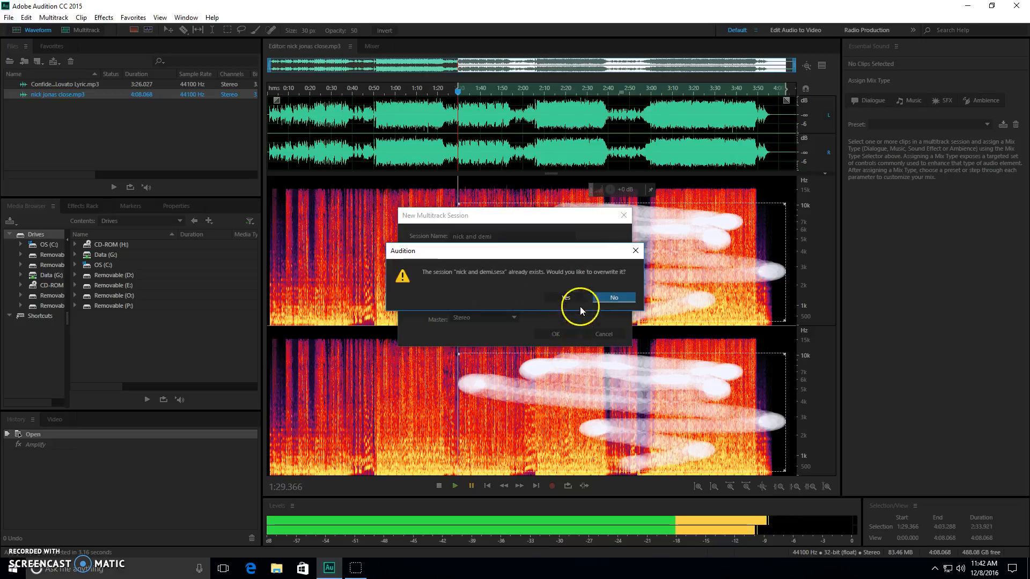
pyautogui.click(601, 295)
pyautogui.click(491, 236)
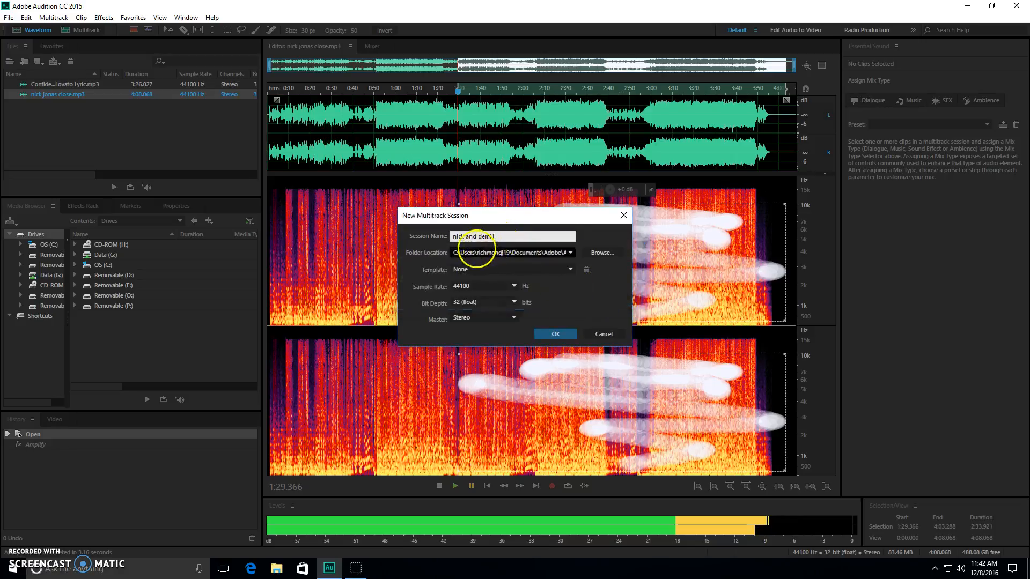
pyautogui.write('1')
pyautogui.click(555, 334)
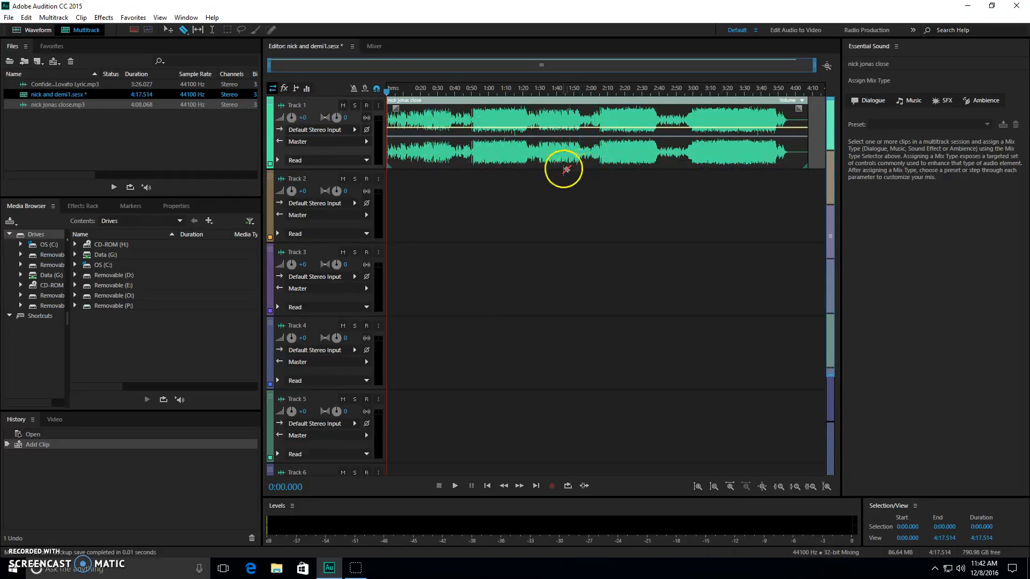
# Try out Solo and Mute on Track 1, switching both off again
pyautogui.click(354, 105)
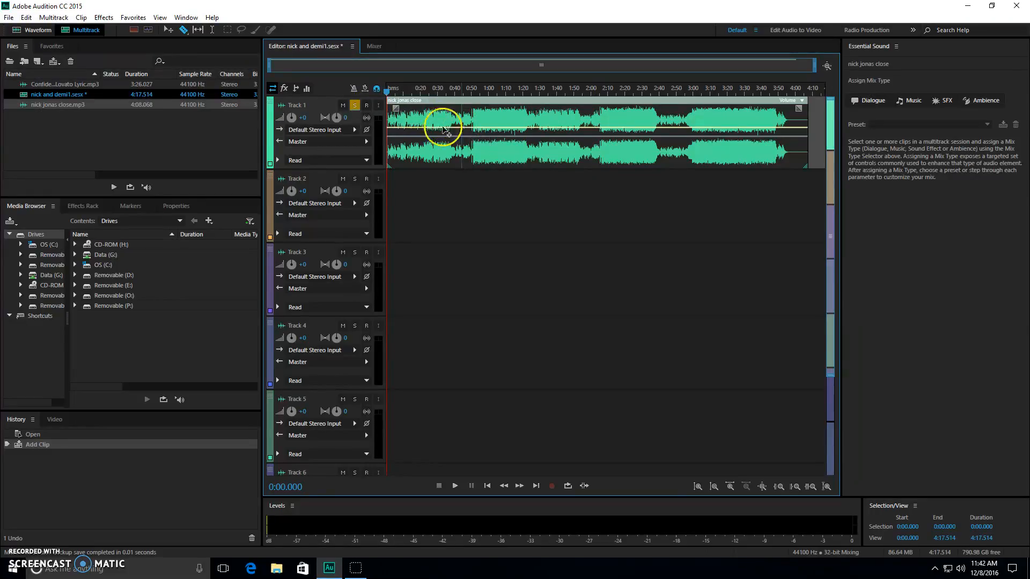
pyautogui.click(356, 106)
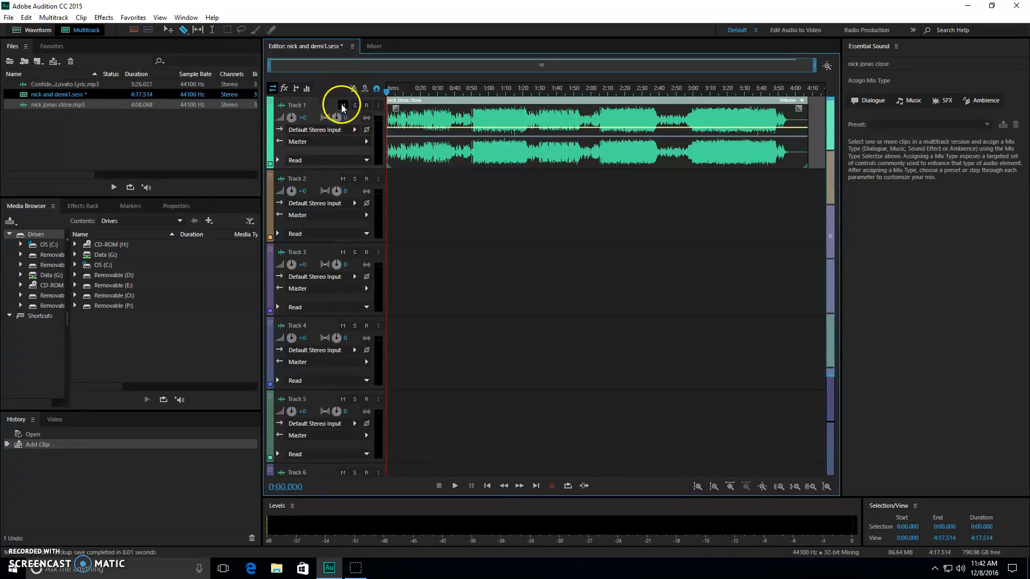
pyautogui.click(343, 105)
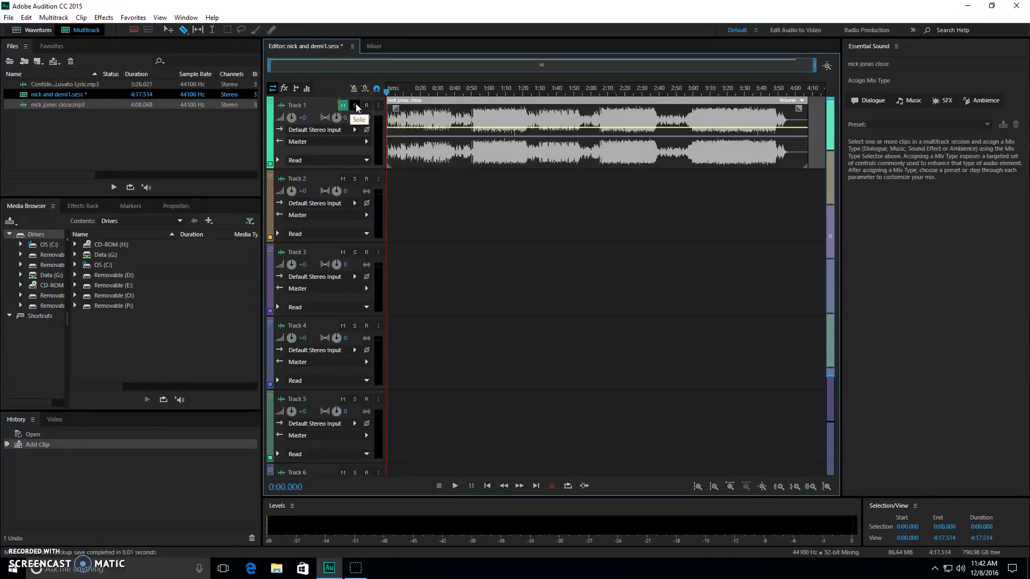
pyautogui.click(357, 107)
pyautogui.click(357, 109)
pyautogui.click(343, 106)
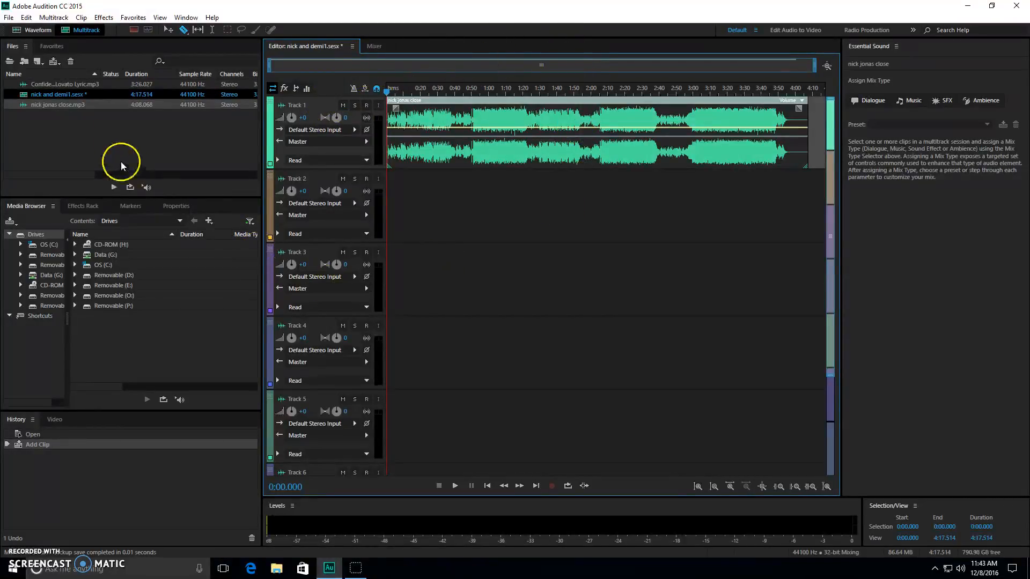
# Razor the Nick Jonas clip on Track 1 at about 0:52 and 1:15 and delete the piece between the cuts
pyautogui.click(184, 30)
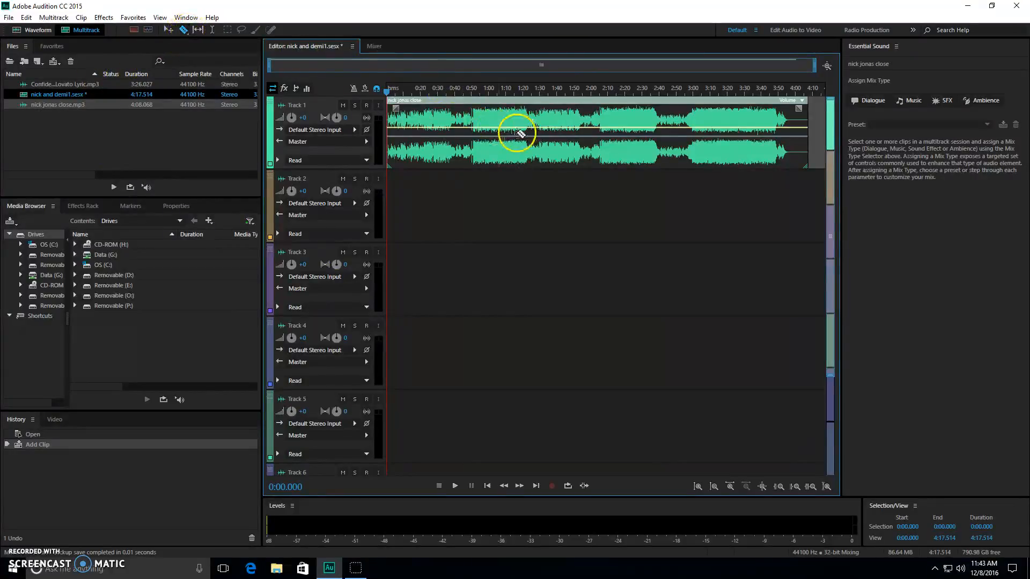
pyautogui.click(474, 119)
pyautogui.click(514, 117)
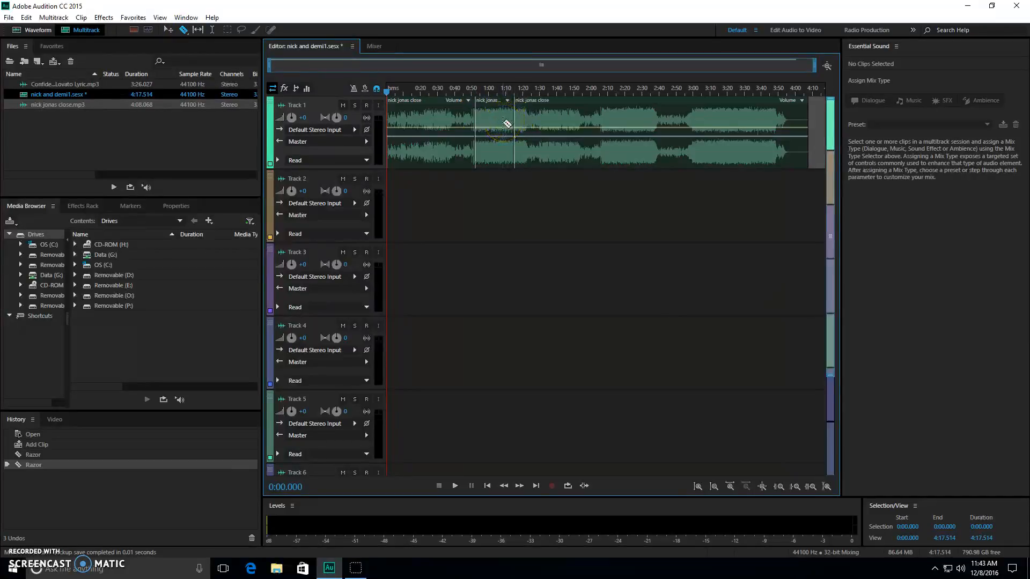
pyautogui.click(503, 102)
pyautogui.rightClick(497, 102)
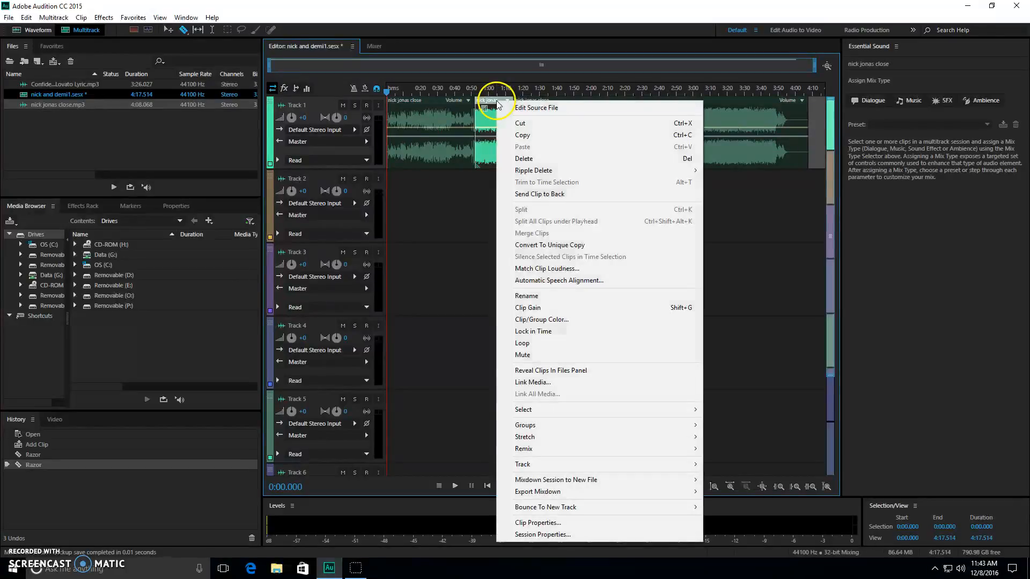
pyautogui.click(523, 151)
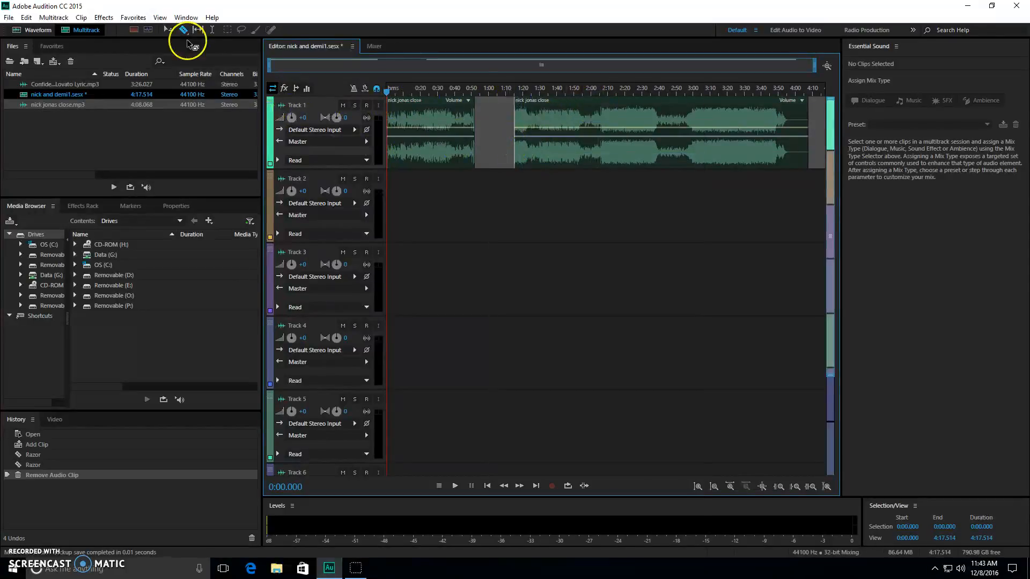
# Undo the clip removal and both razor cuts on Track 1
pyautogui.click(27, 17)
pyautogui.click(51, 30)
pyautogui.click(27, 17)
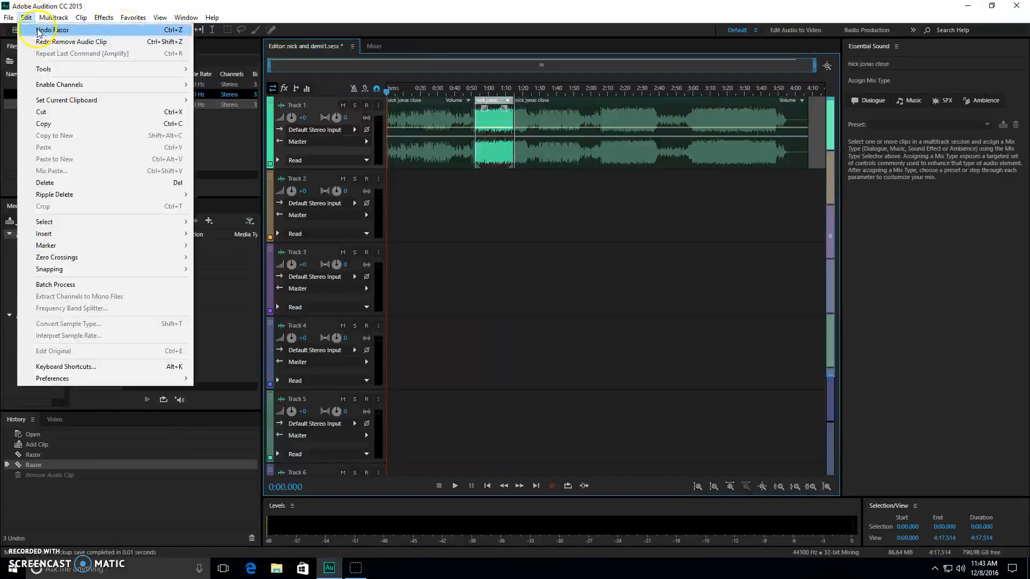
pyautogui.click(51, 30)
pyautogui.click(27, 17)
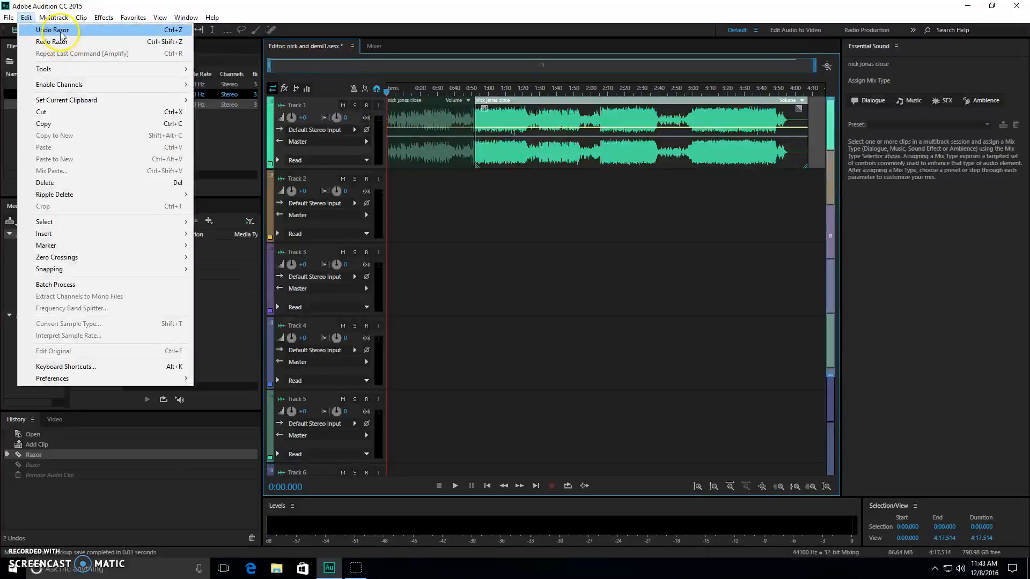
pyautogui.click(52, 30)
# Insert the Demi Lovato "Confident" file into the existing nick and demi1 session and move its clip down to the start of Track 2
pyautogui.doubleClick(65, 84)
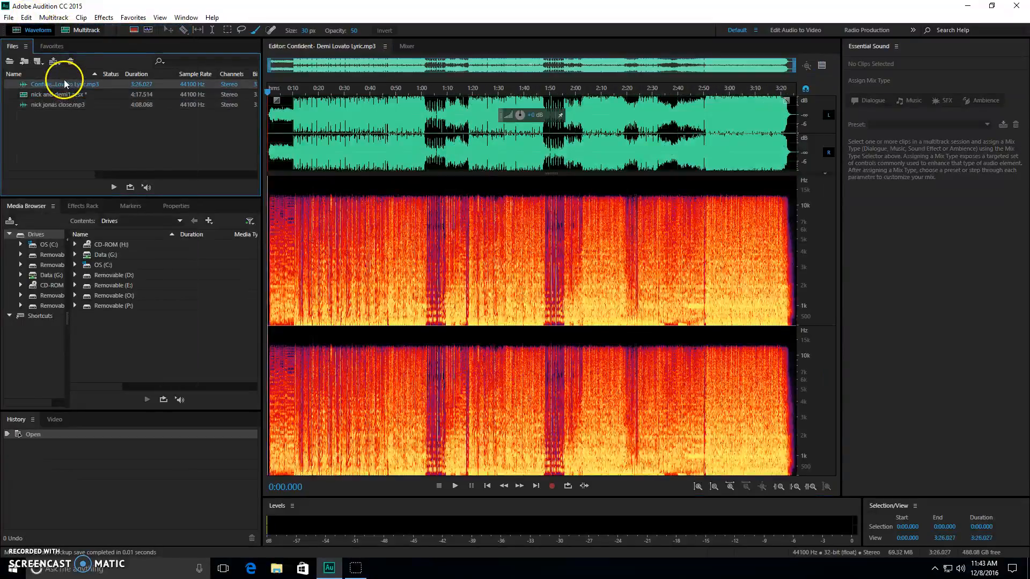
pyautogui.rightClick(92, 76)
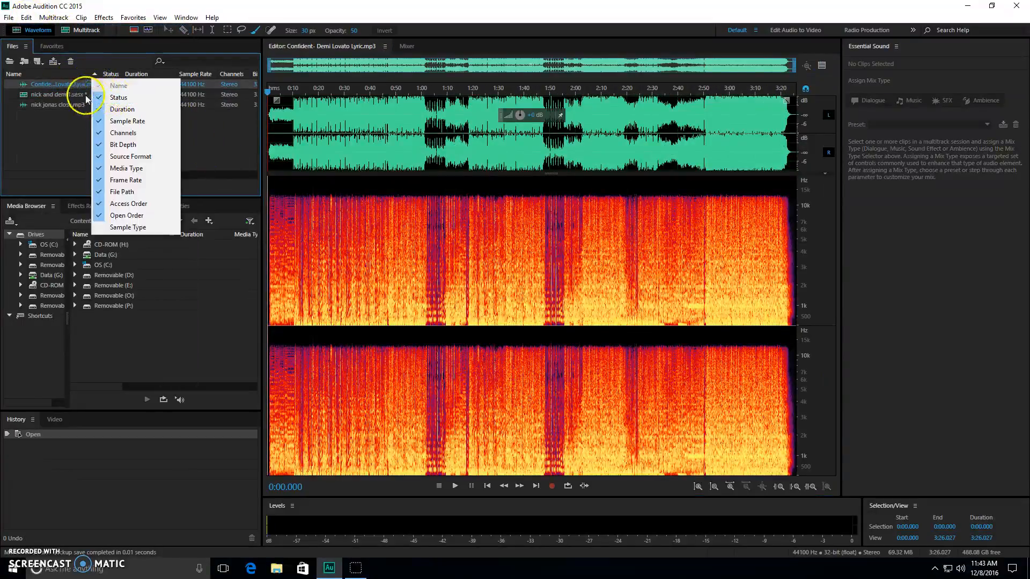
pyautogui.rightClick(77, 83)
pyautogui.moveTo(128, 105)
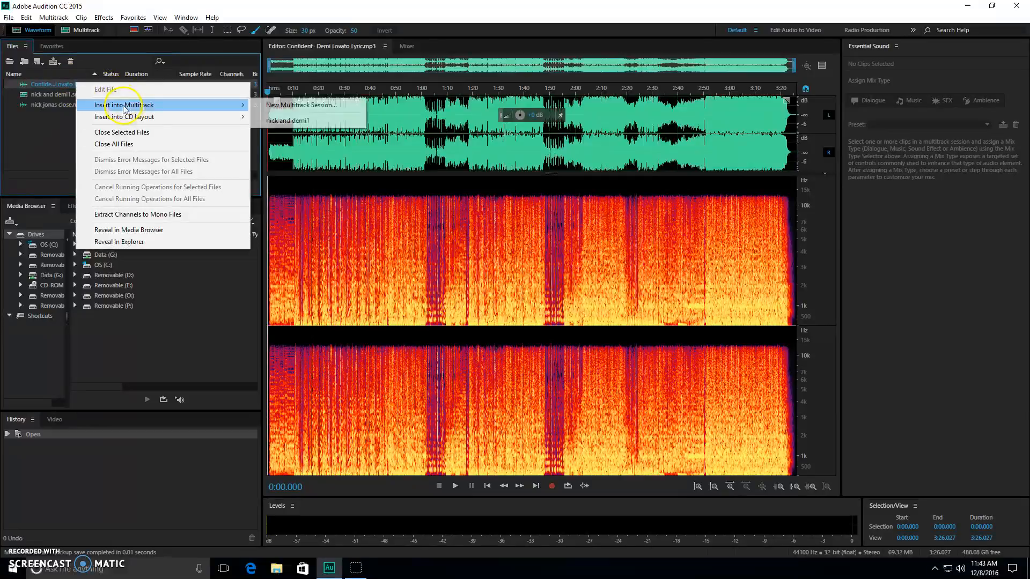
pyautogui.click(282, 119)
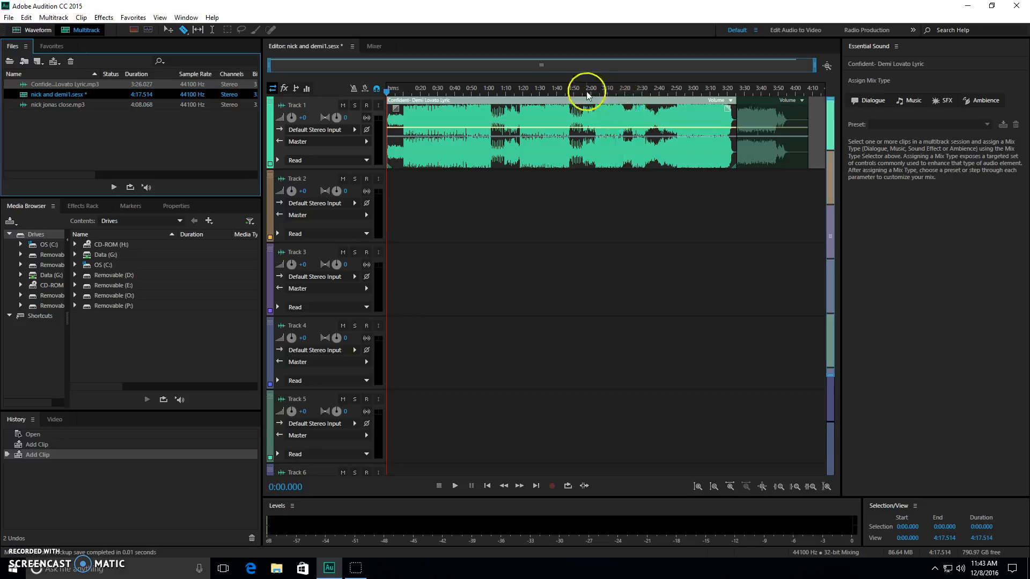
pyautogui.click(578, 105)
pyautogui.moveTo(577, 105); pyautogui.dragTo(574, 177)
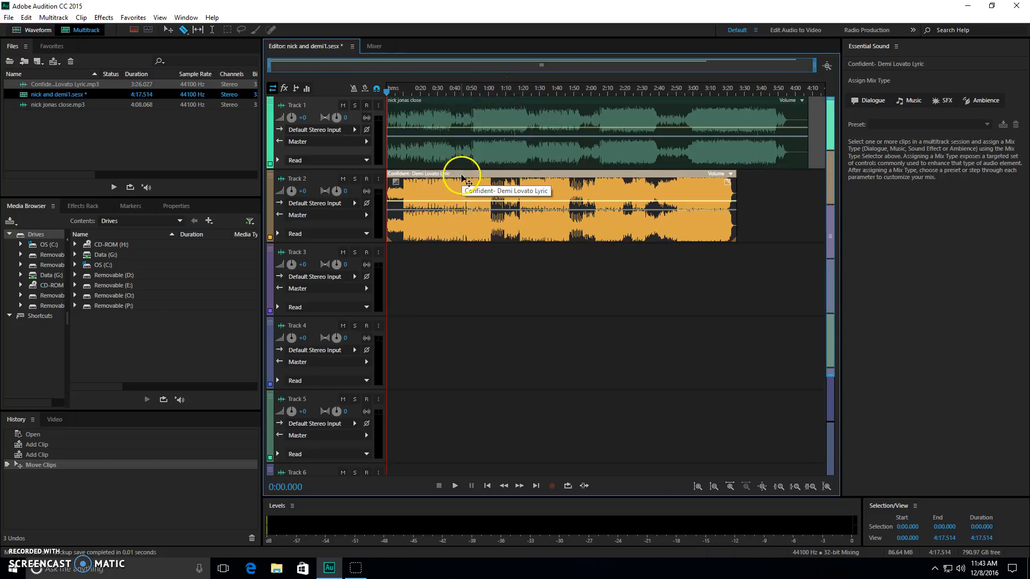
# Move the Demi Lovato clip to about 3:50 on Track 1, overlapping the Nick Jonas clip's end, and play the crossfade from about 3:45
pyautogui.moveTo(463, 177); pyautogui.dragTo(656, 181)
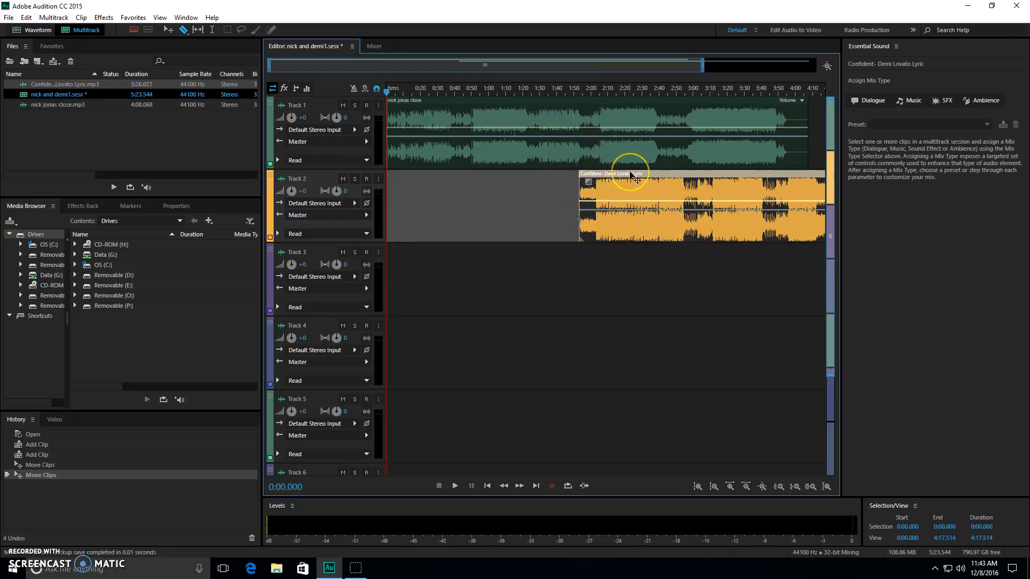
pyautogui.moveTo(628, 170); pyautogui.dragTo(752, 131)
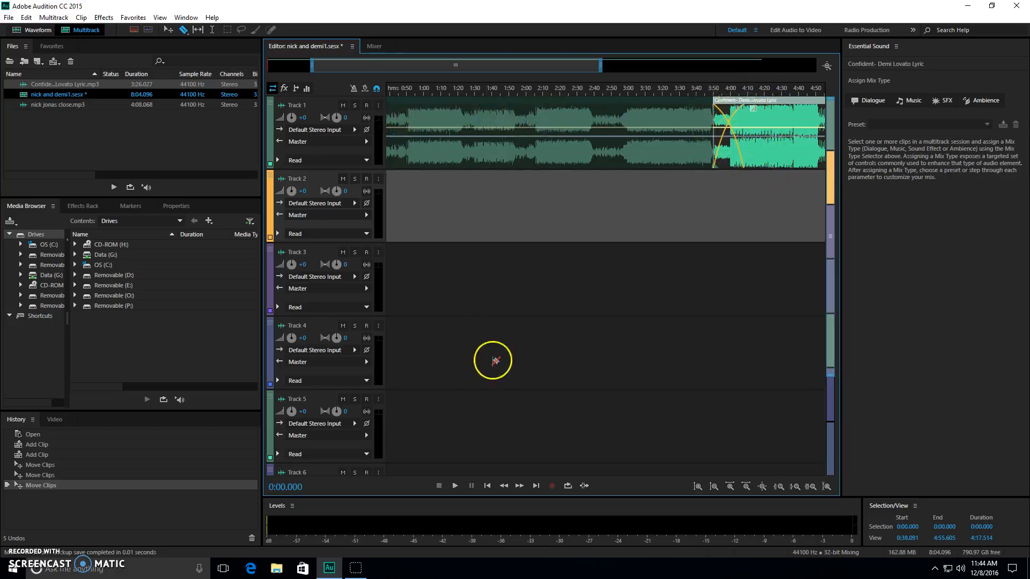
pyautogui.moveTo(374, 68); pyautogui.dragTo(310, 73)
pyautogui.moveTo(387, 93); pyautogui.dragTo(771, 92)
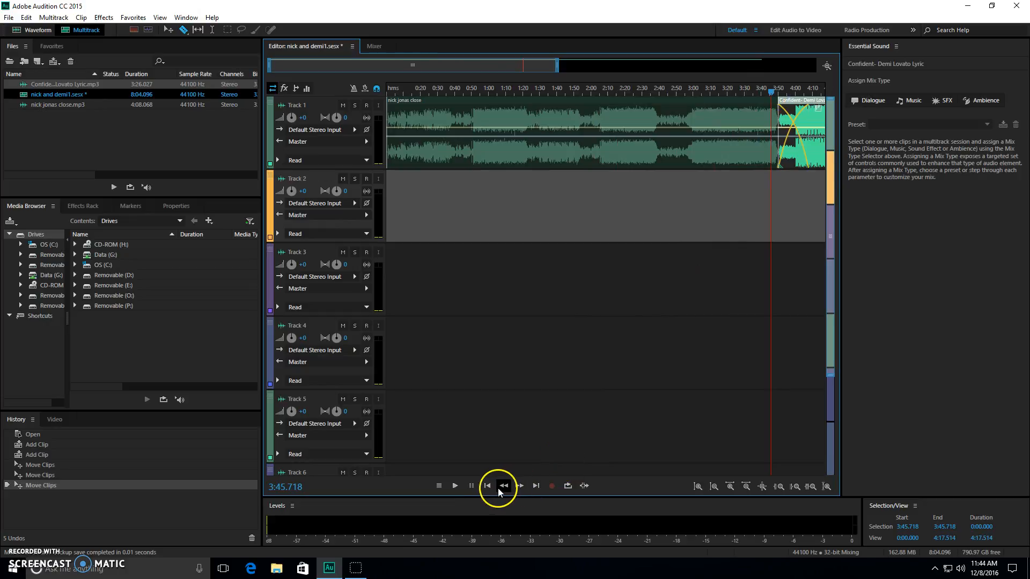
pyautogui.click(455, 485)
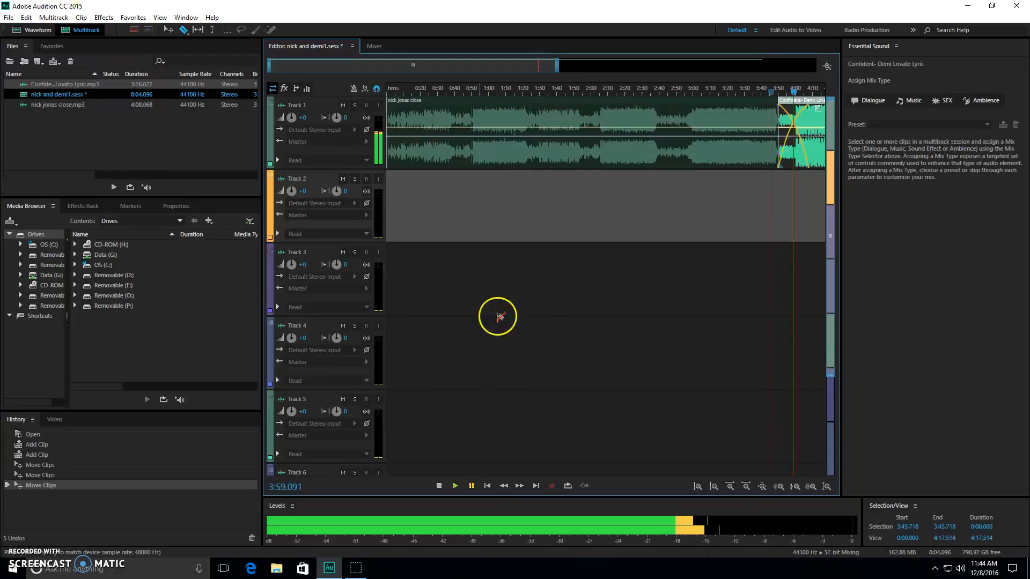
# View nick jonas close.mp3 in the waveform editor
pyautogui.doubleClick(63, 103)
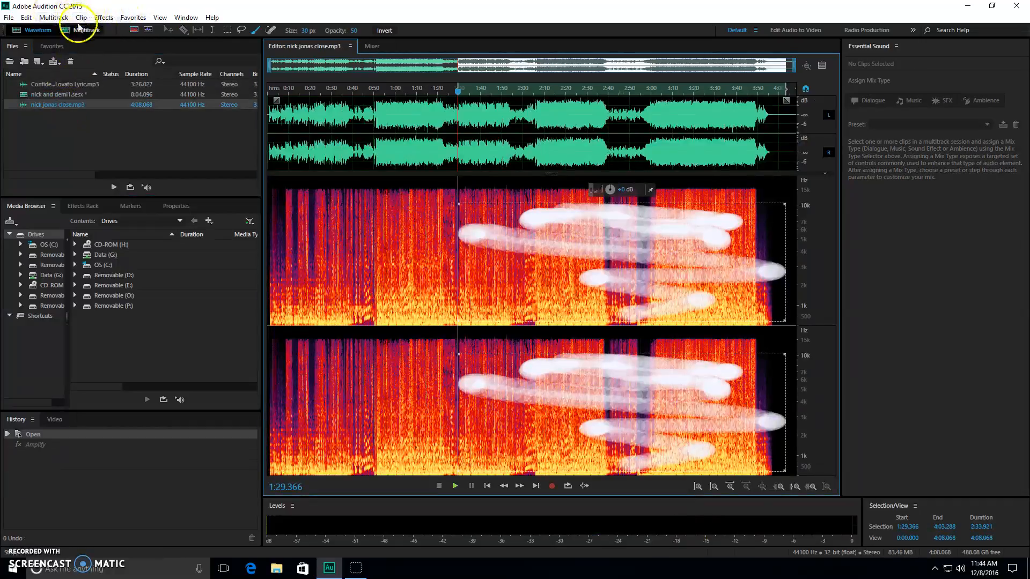
pyautogui.click(41, 92)
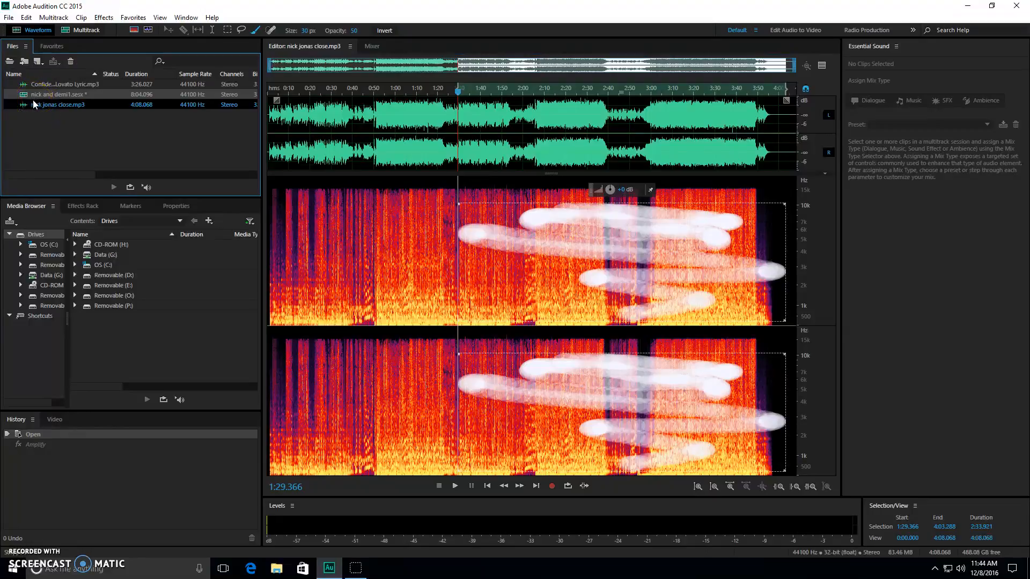
pyautogui.doubleClick(68, 83)
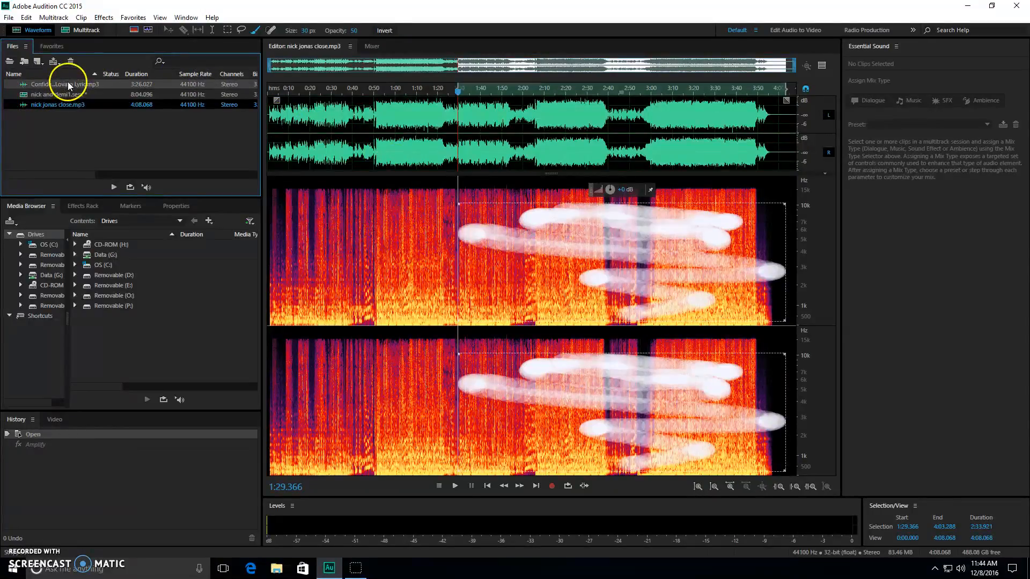
# Return to the nick and demi1 session and move the Demi Lovato clip to the start of Track 2
pyautogui.doubleClick(63, 98)
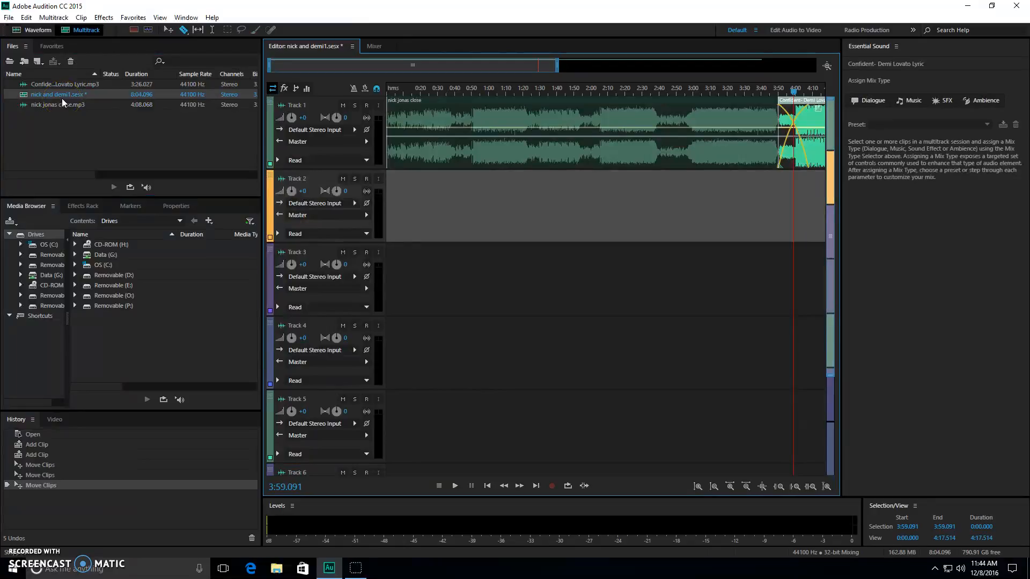
pyautogui.moveTo(794, 105); pyautogui.dragTo(394, 236)
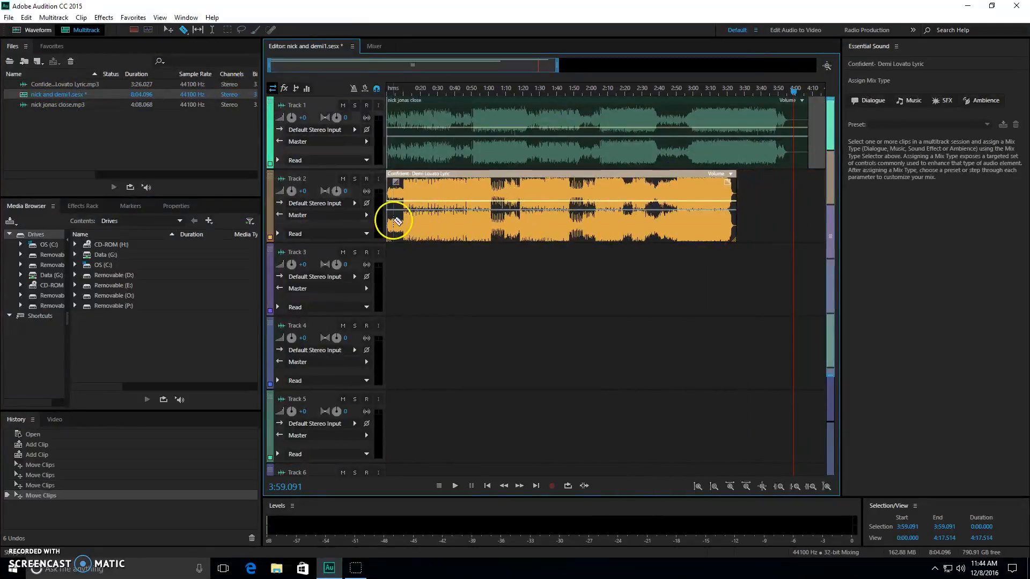